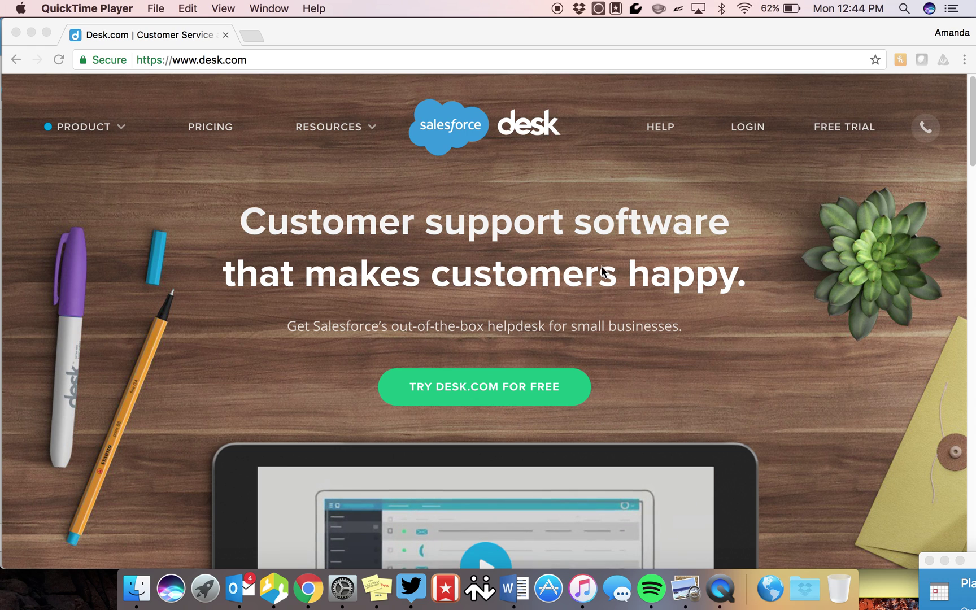
Step: Sign in to the Desk.com account with the agent's e-mail address and account password
click(745, 129)
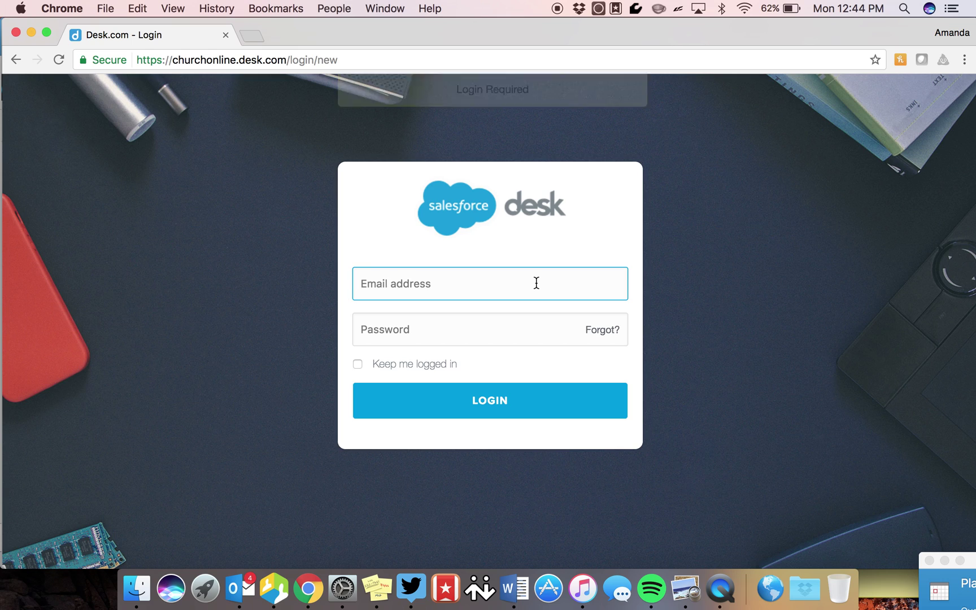
text(amanda)
key(Tab)
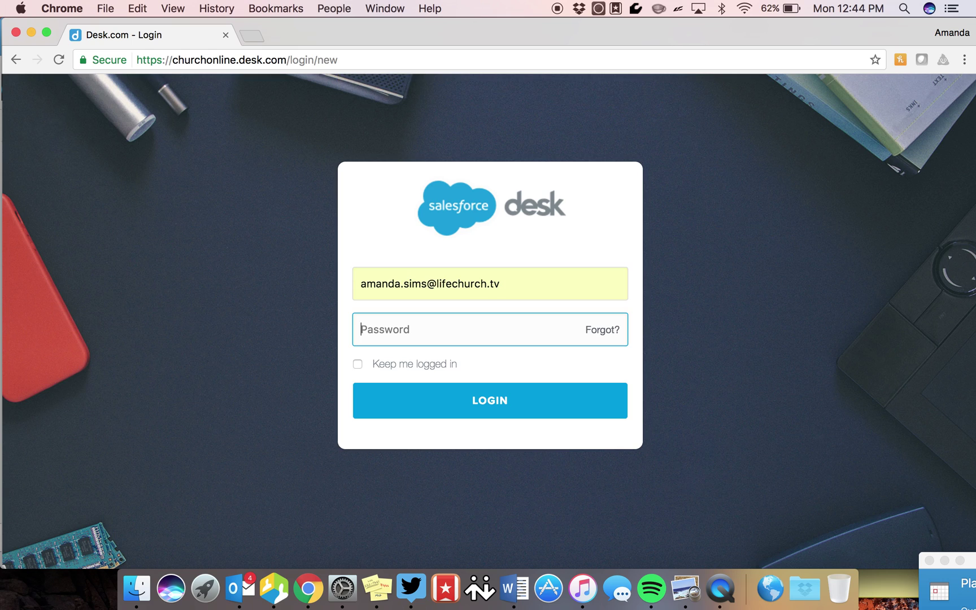
text(********)
click(357, 364)
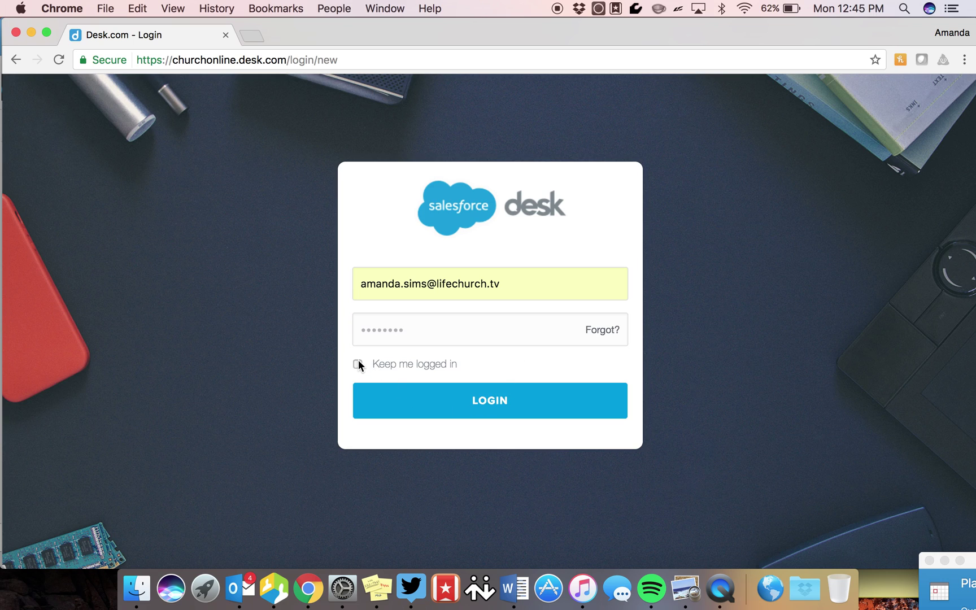
click(490, 402)
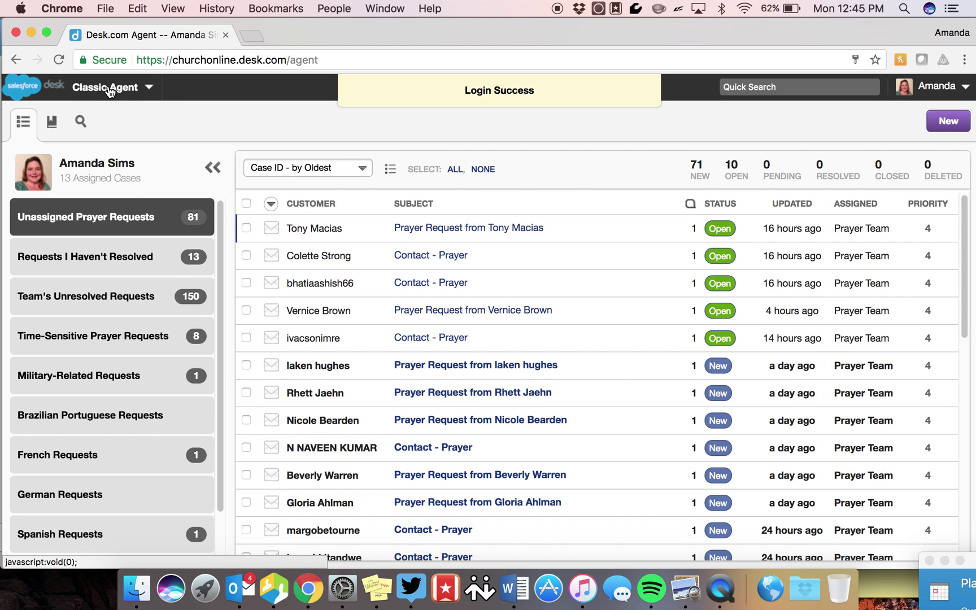
Step: Switch from Classic Agent to Next Gen Agent and open the first case under Unassigned Prayer Requests
click(108, 90)
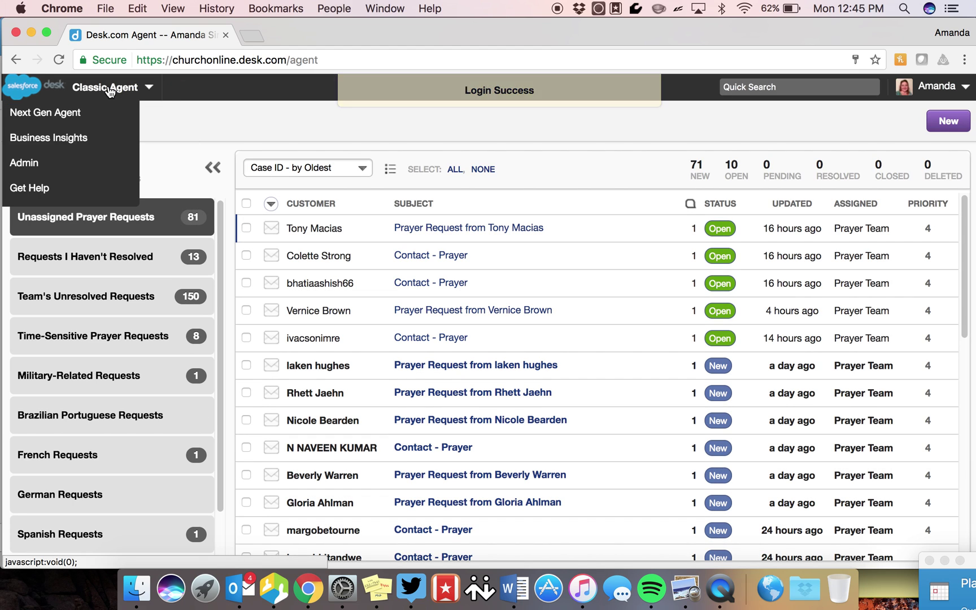
click(52, 116)
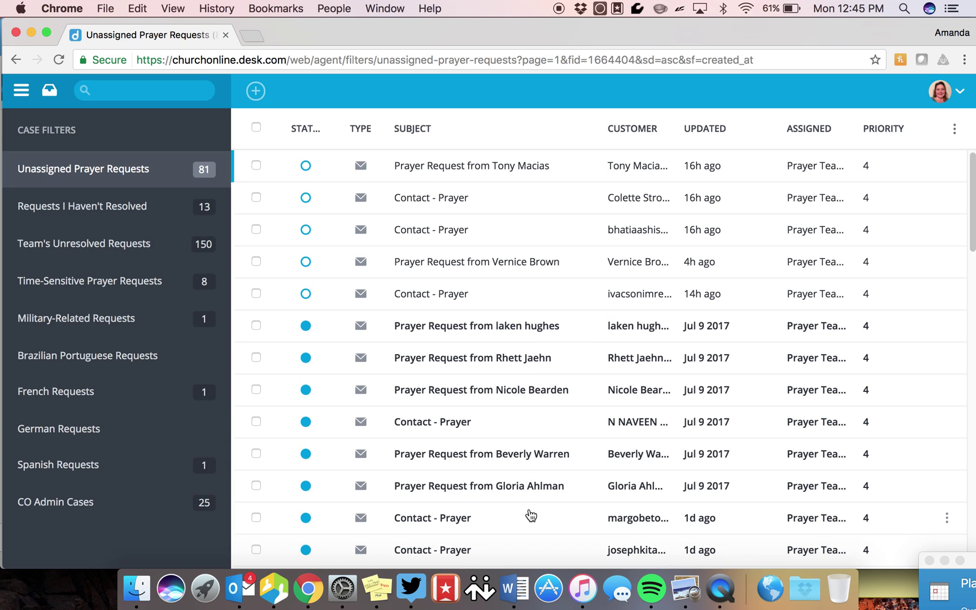
mouse_move(531, 515)
mouse_move(446, 172)
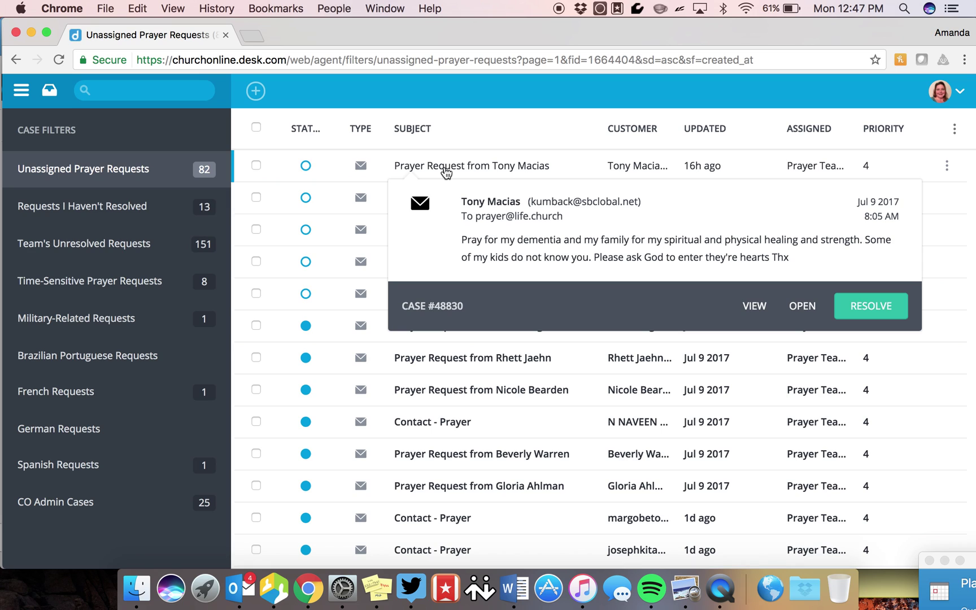
click(445, 168)
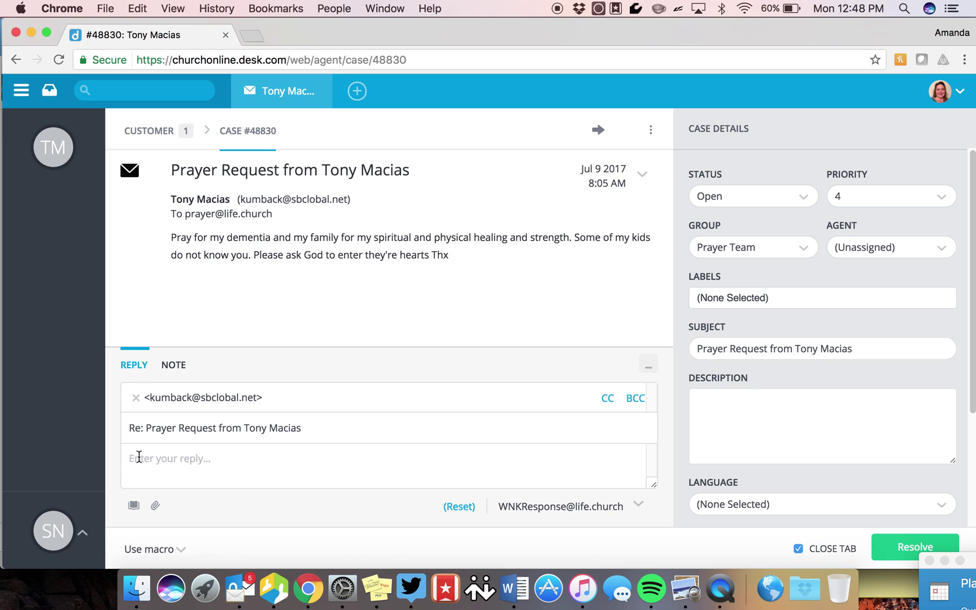
Step: Start the reply with a greeting and copy the Bold and Stand message series links from the "Praying for Health Issues" knowledge base article
text(Hi Tony!)
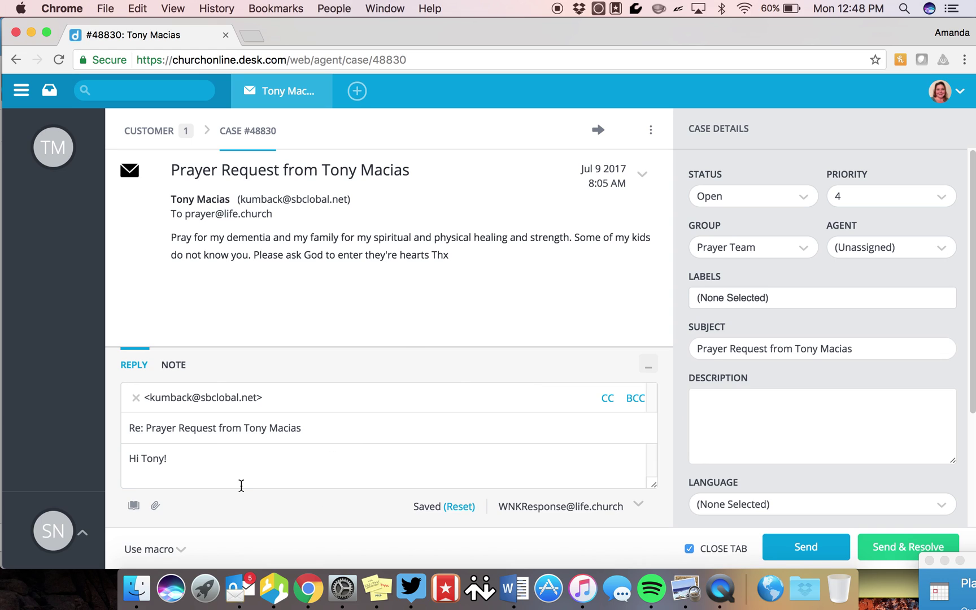
click(132, 508)
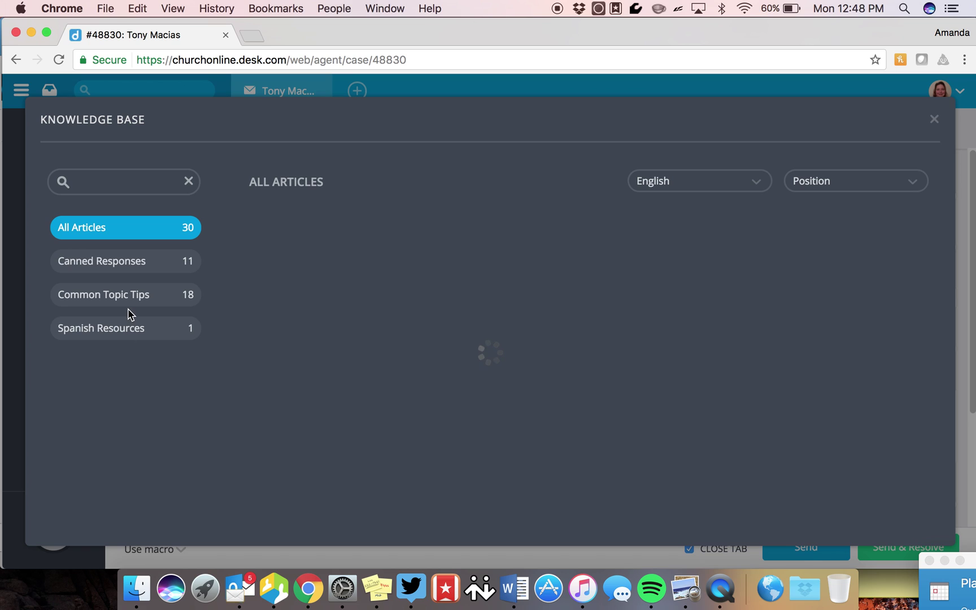
click(115, 297)
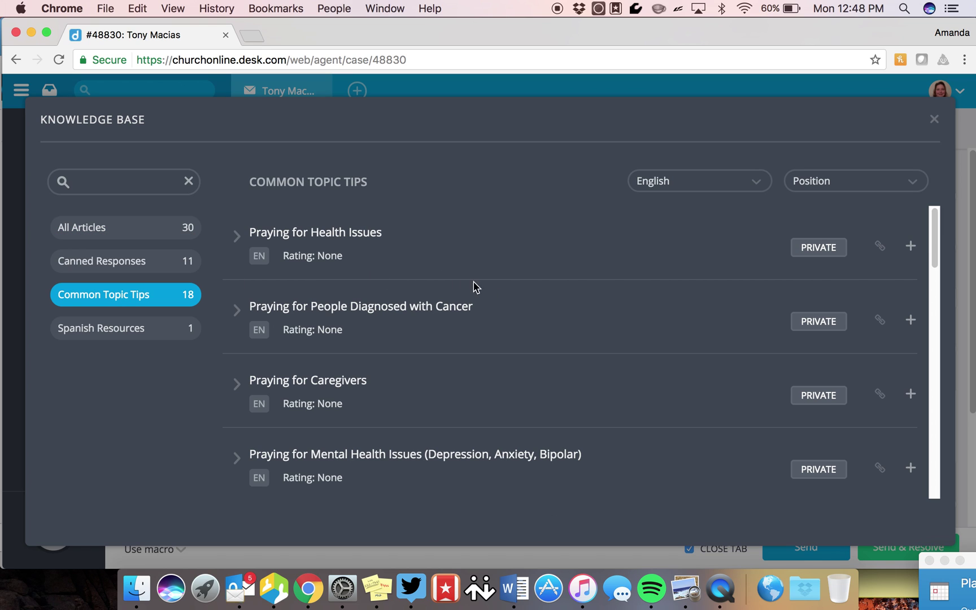
click(285, 239)
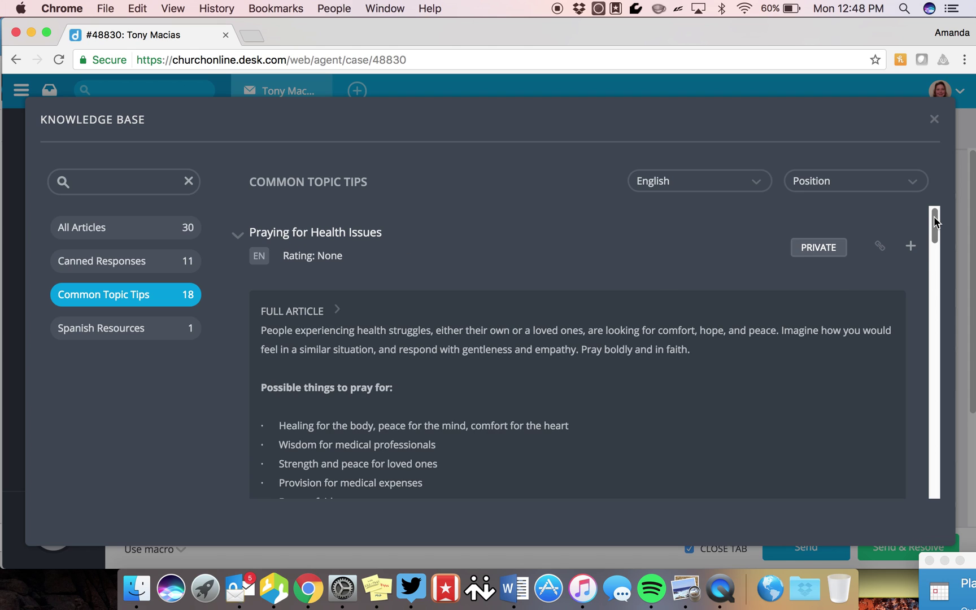
drag(933, 216, 935, 226)
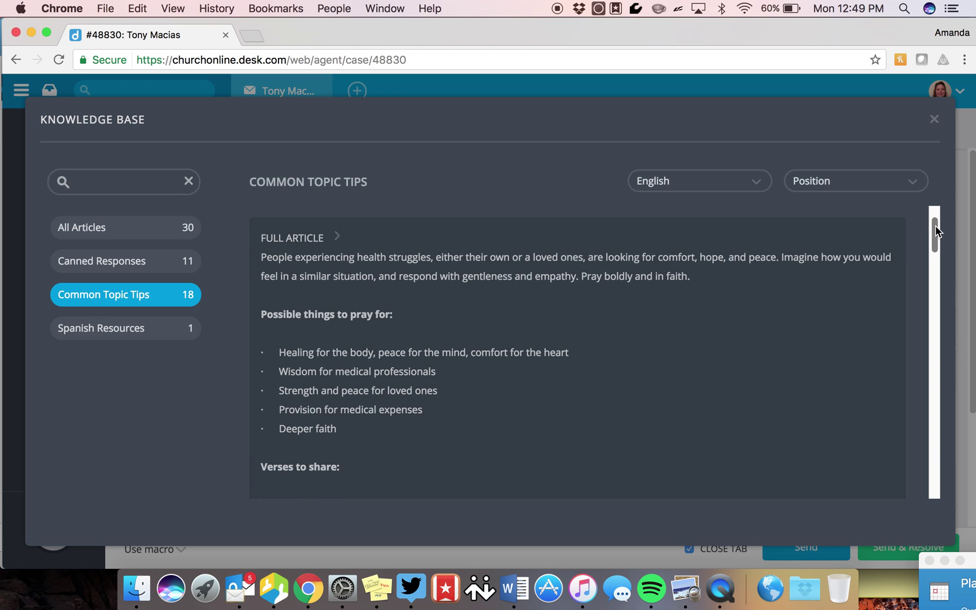
drag(935, 230, 948, 310)
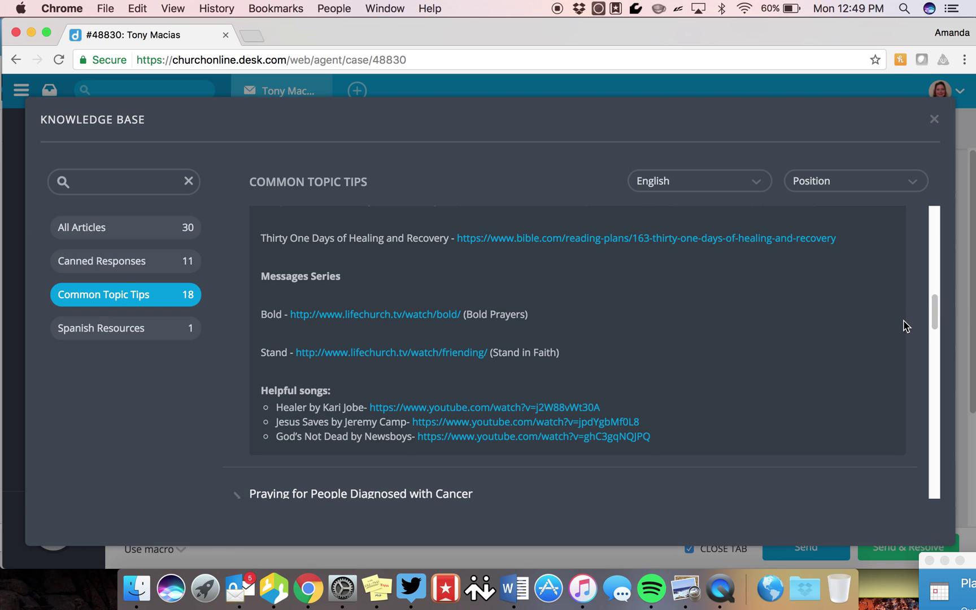
drag(560, 353, 256, 313)
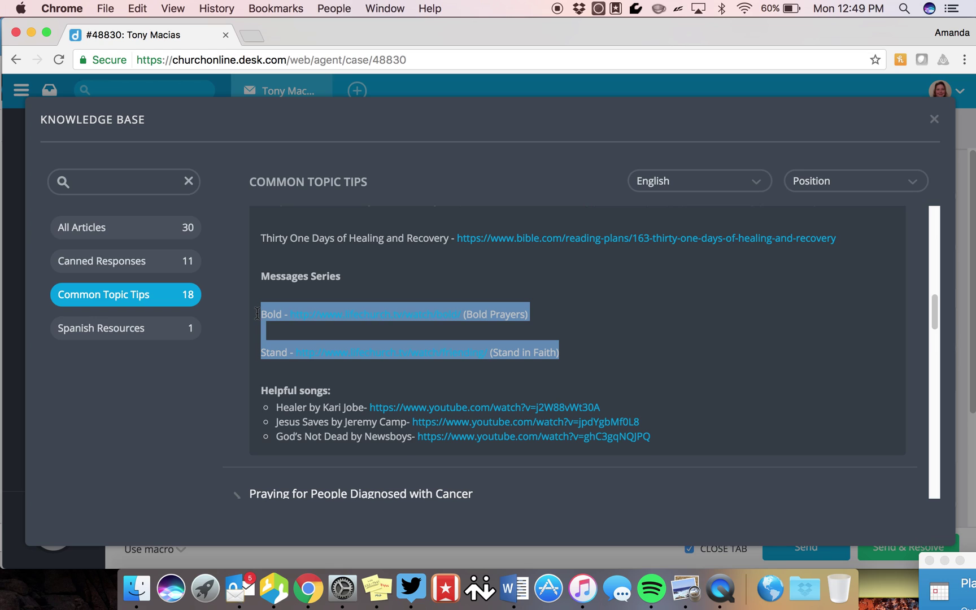
key(super+c)
Step: Return to the reply, add the line "Here are some message to watch:" and paste the copied Bold and Stand links below it
click(935, 121)
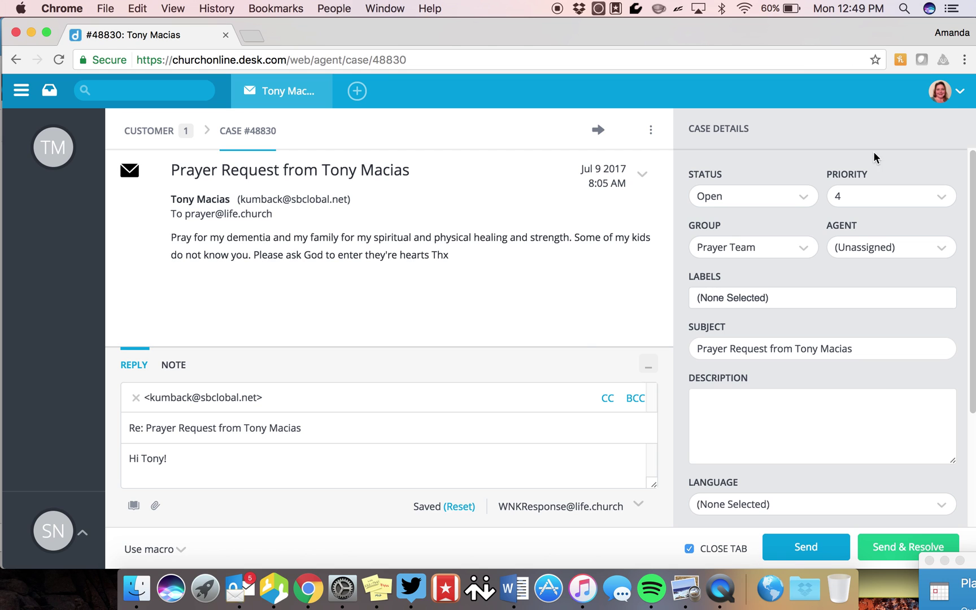
click(297, 462)
key(Return)
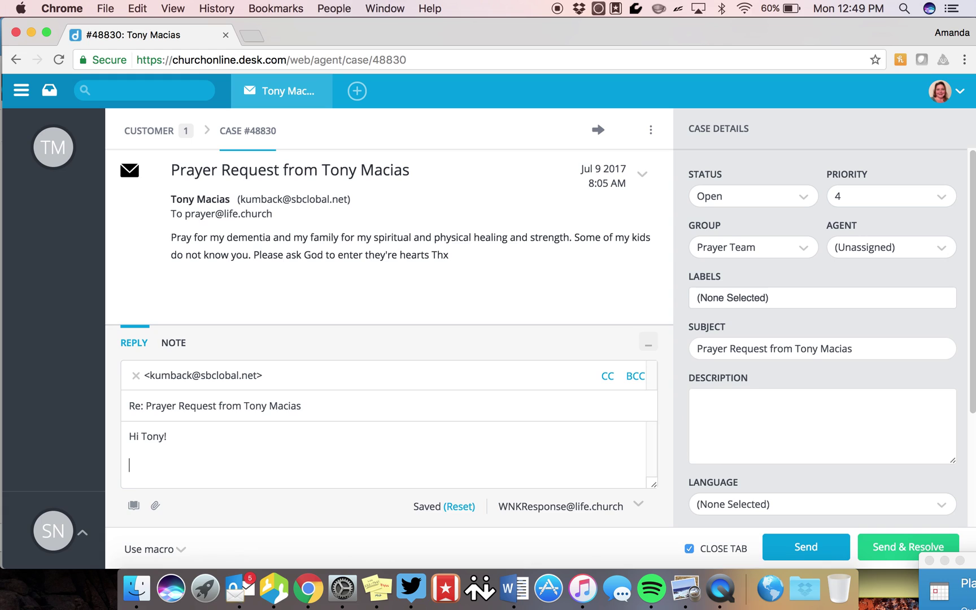
text(Here are some message to watch:)
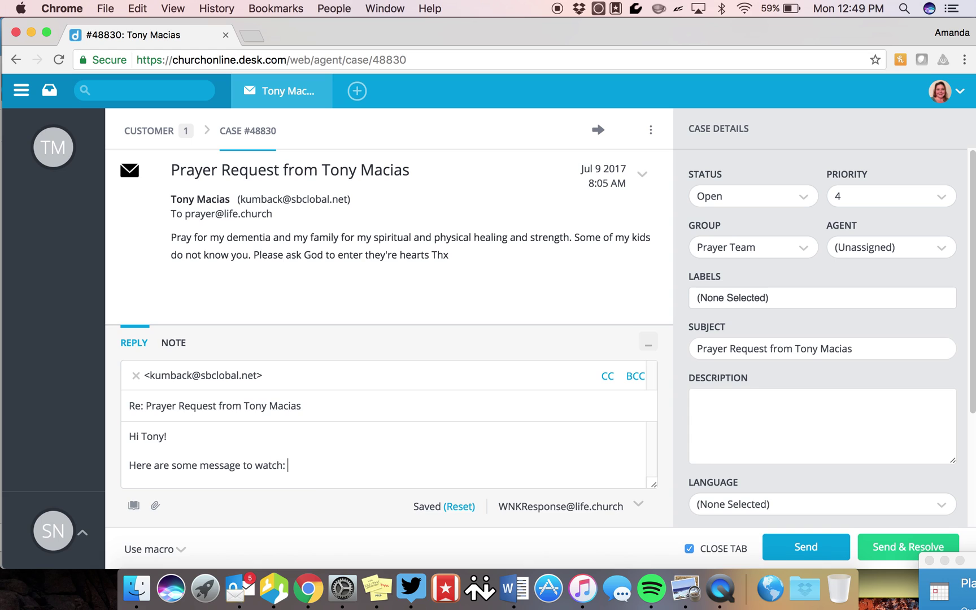
key(Return)
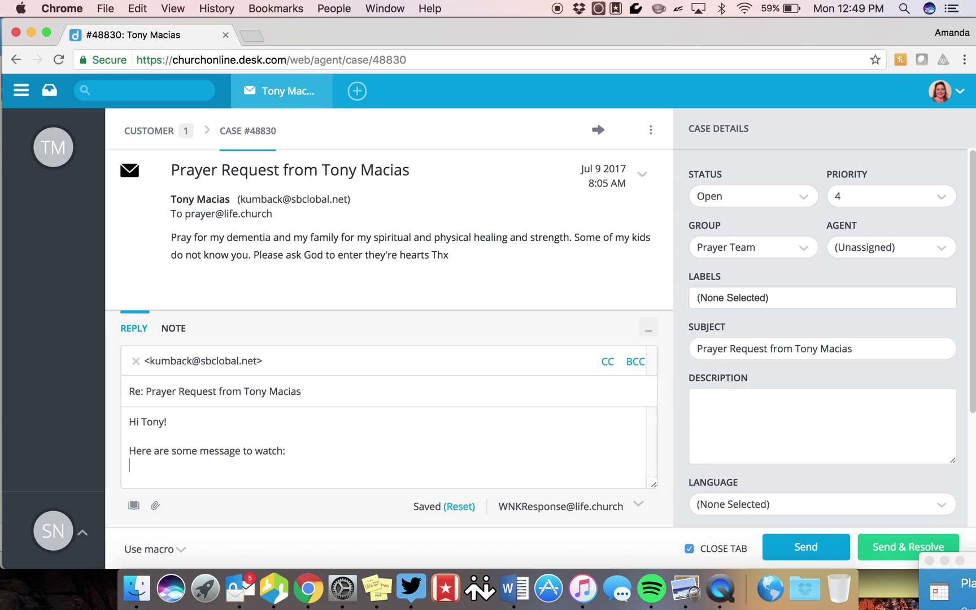
key(super+v)
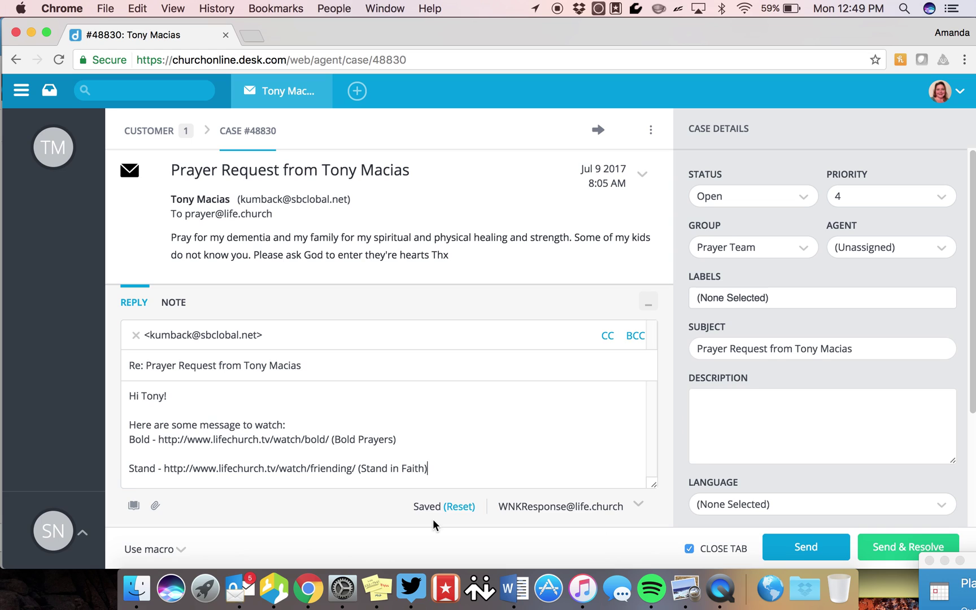
Step: Delete the entire text of the draft reply
drag(447, 467, 115, 389)
key(BackSpace)
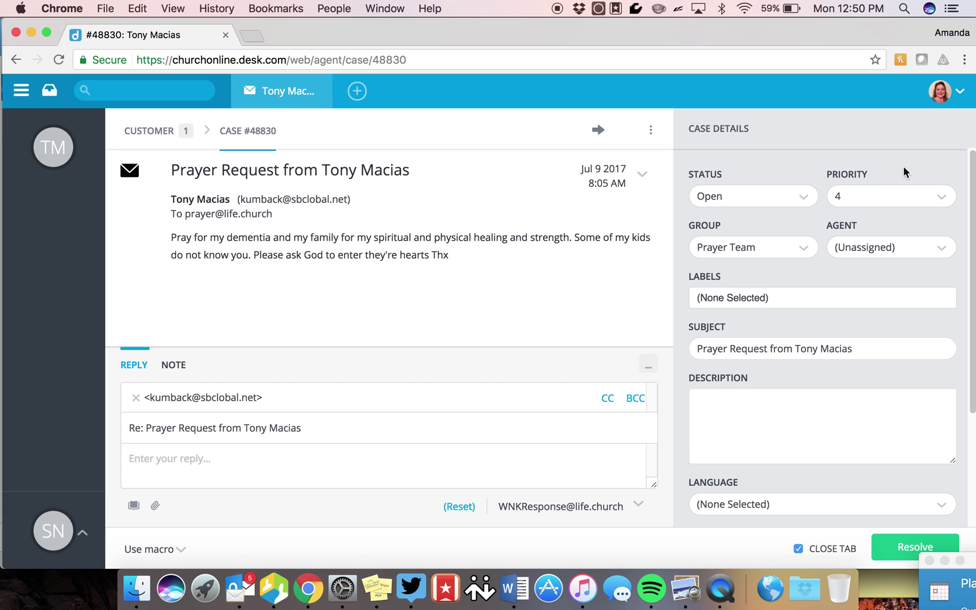
Step: Assign the case to another prayer team agent further down the agent list
click(892, 249)
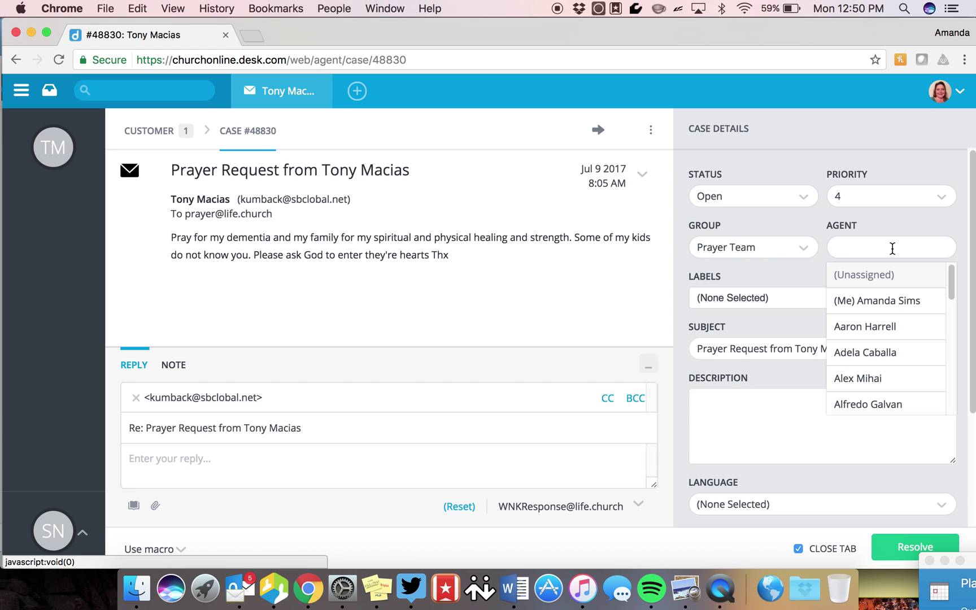
drag(949, 273, 958, 470)
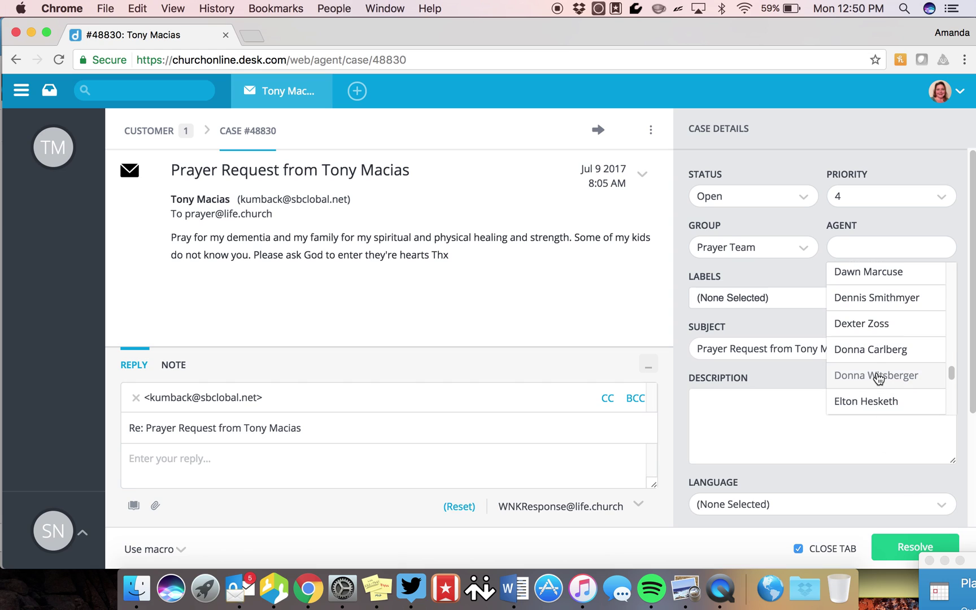
click(876, 376)
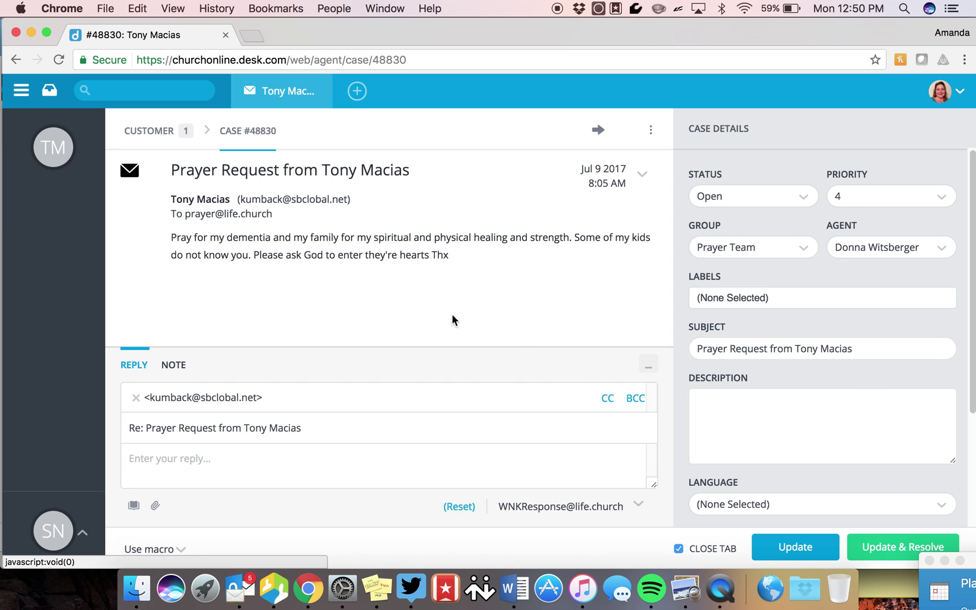
Step: Write an internal note addressing the assigned agent by first name: "could you give me some guidance on how to handle this one?"
click(174, 367)
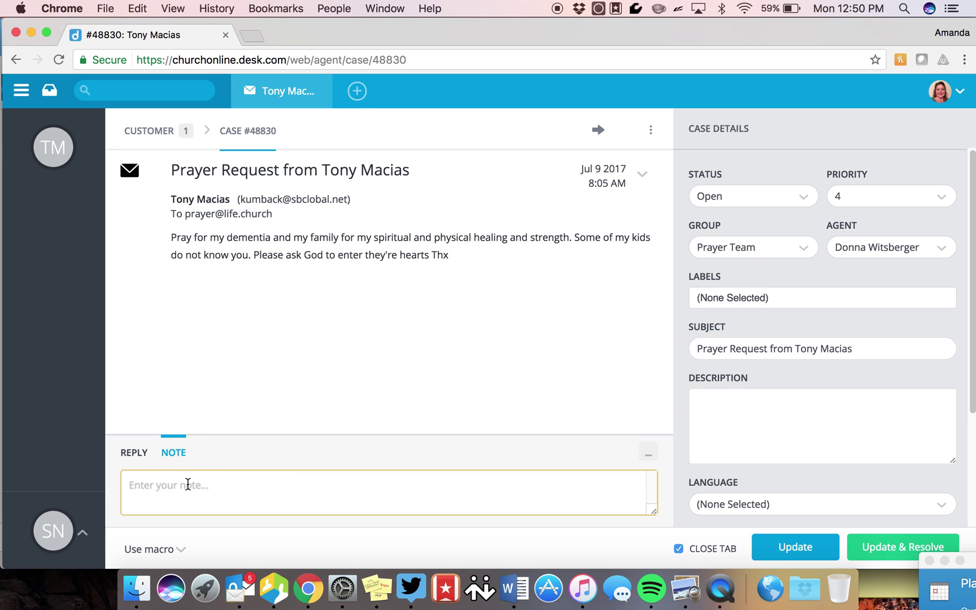
text(Donna, could you give me some gui)
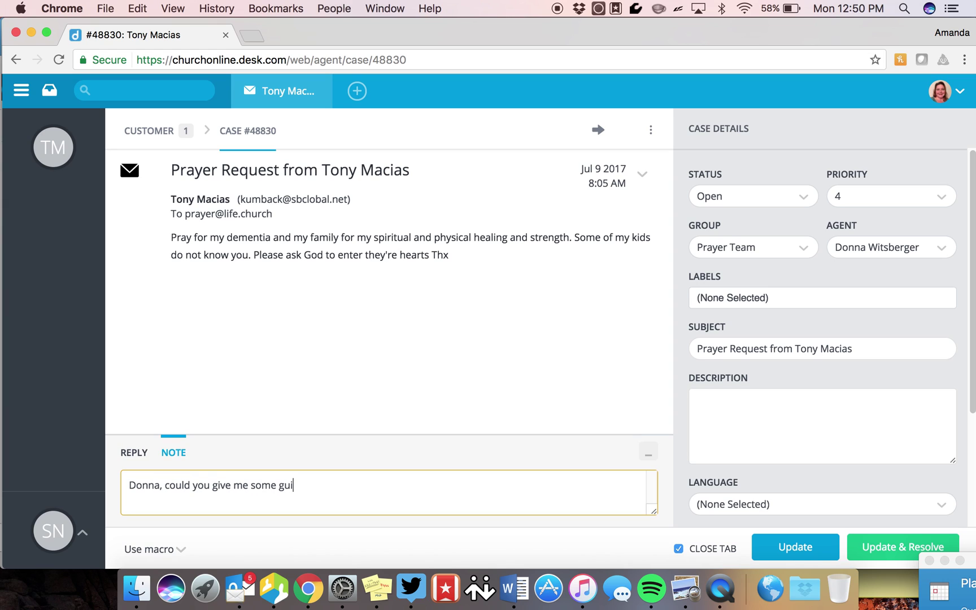
text(dance on how to ha)
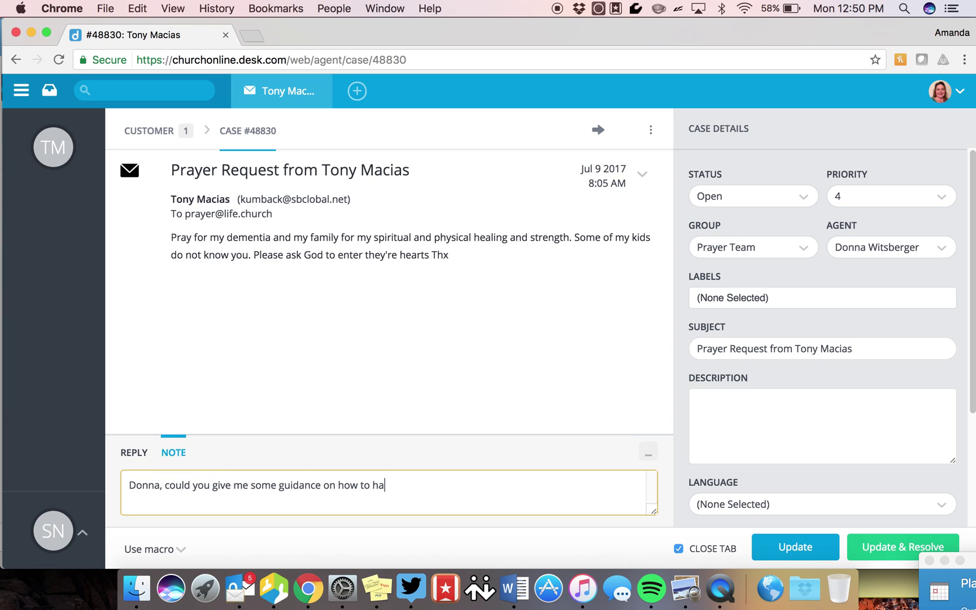
text(ndle this one?)
Step: Clear the internal note, return to the reply form and set the case's agent to (Unassigned)
drag(557, 485, 388, 467)
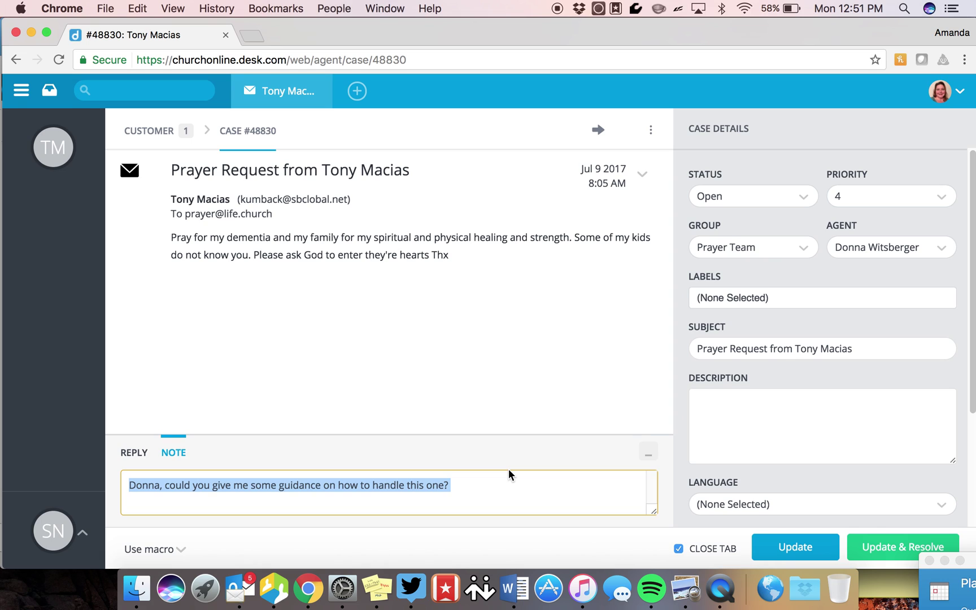
key(BackSpace)
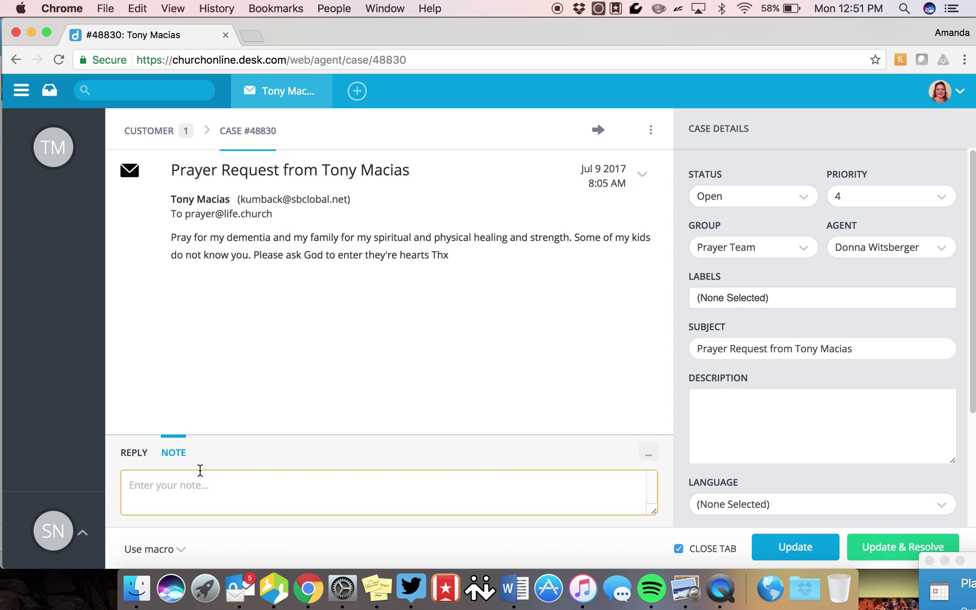
click(135, 458)
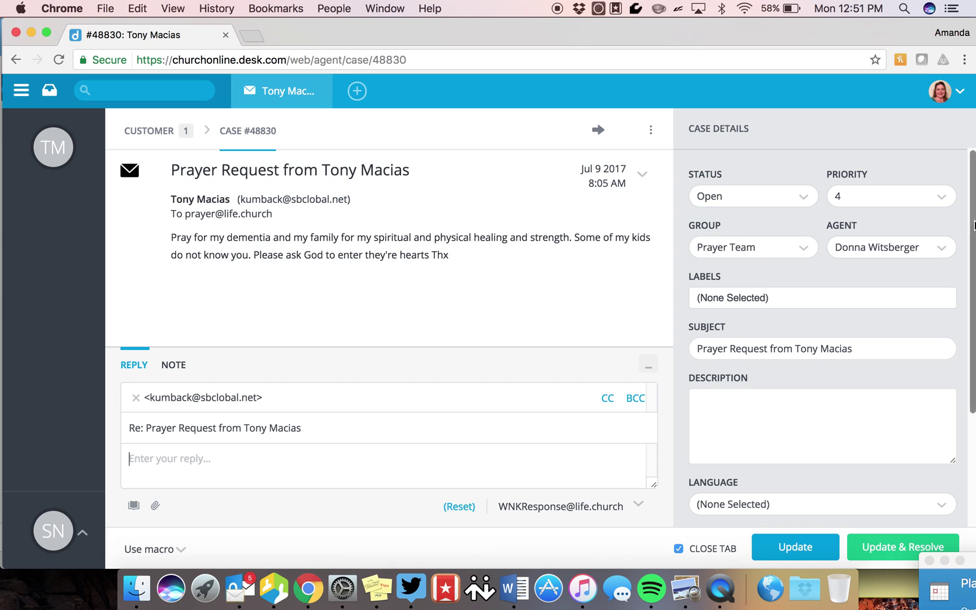
click(945, 245)
click(888, 279)
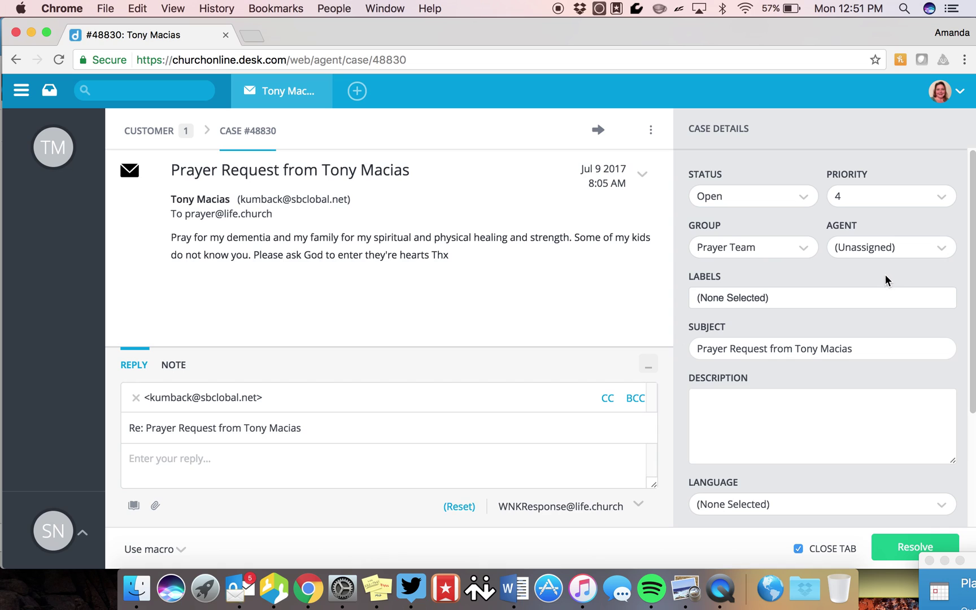
Step: Close the case to return to the unassigned requests list and sign out of the account
click(249, 91)
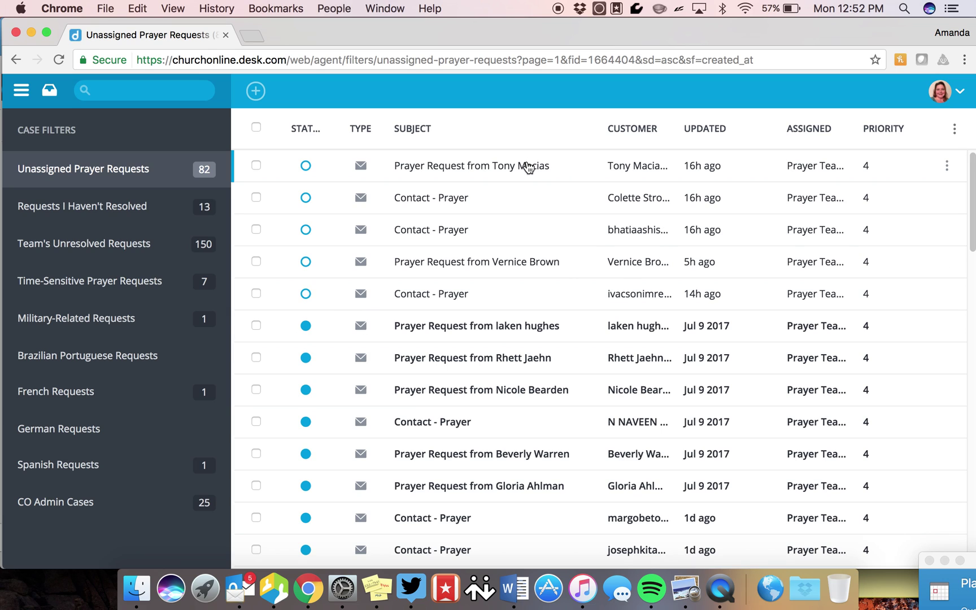
mouse_move(528, 168)
click(961, 93)
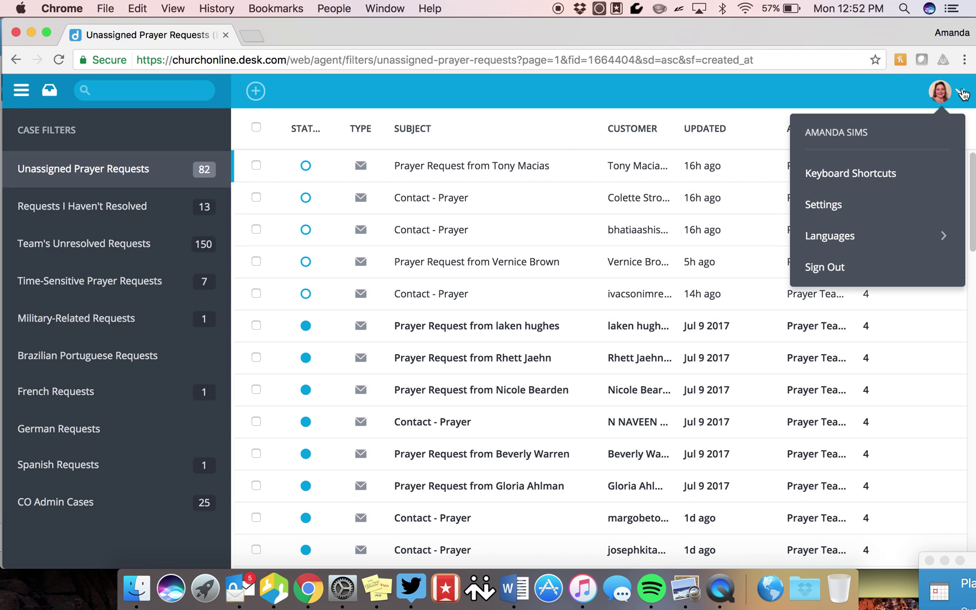
click(824, 267)
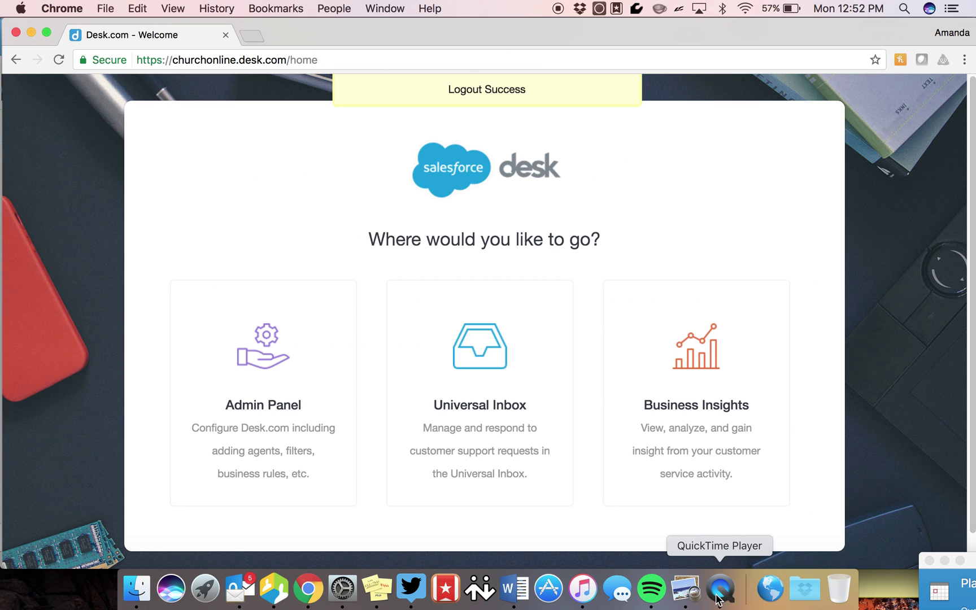
click(717, 598)
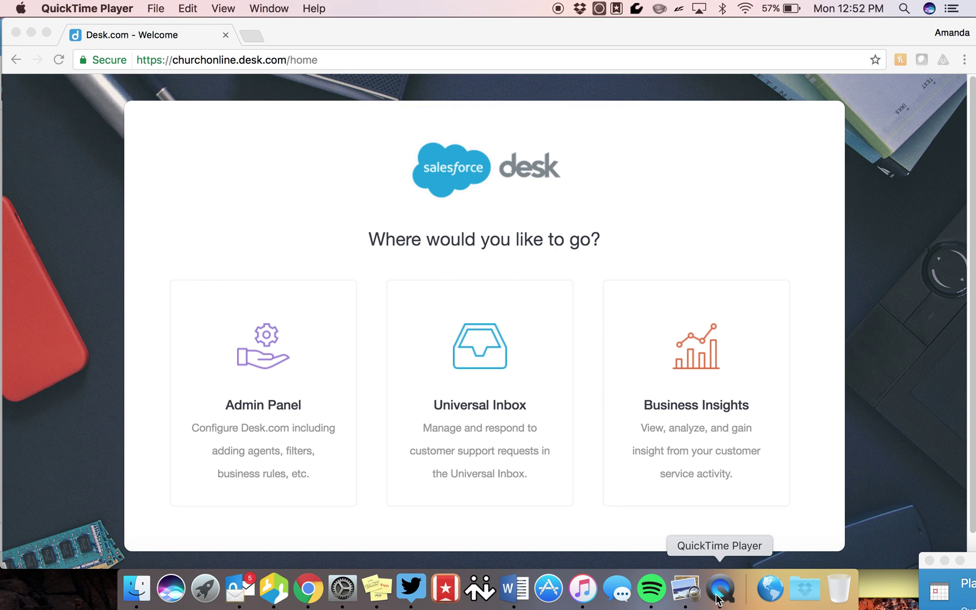